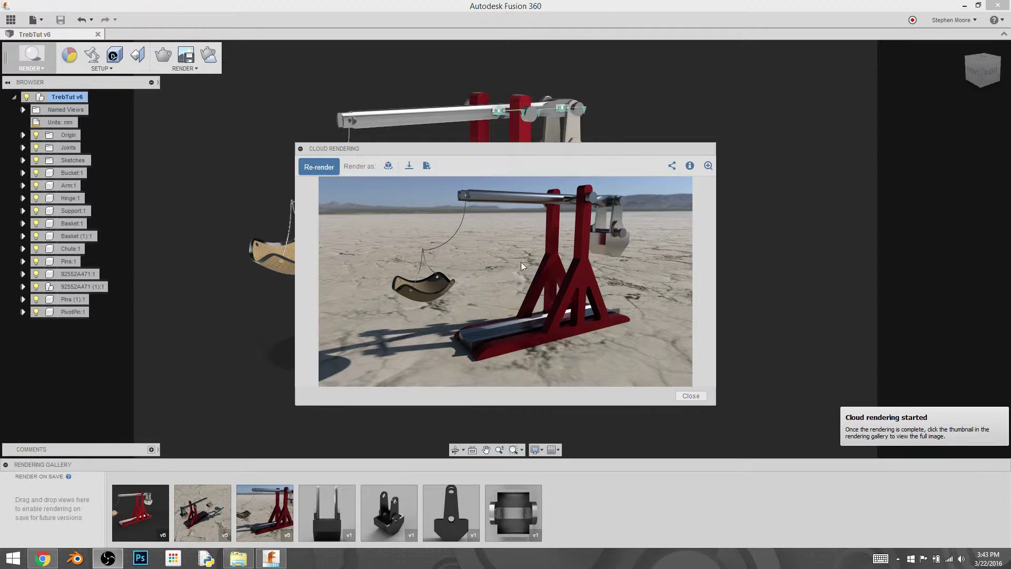
Step: Download the desert trebuchet render as a PNG into the Desktop folder
{"action": "left_click", "coordinate": [408, 168]}
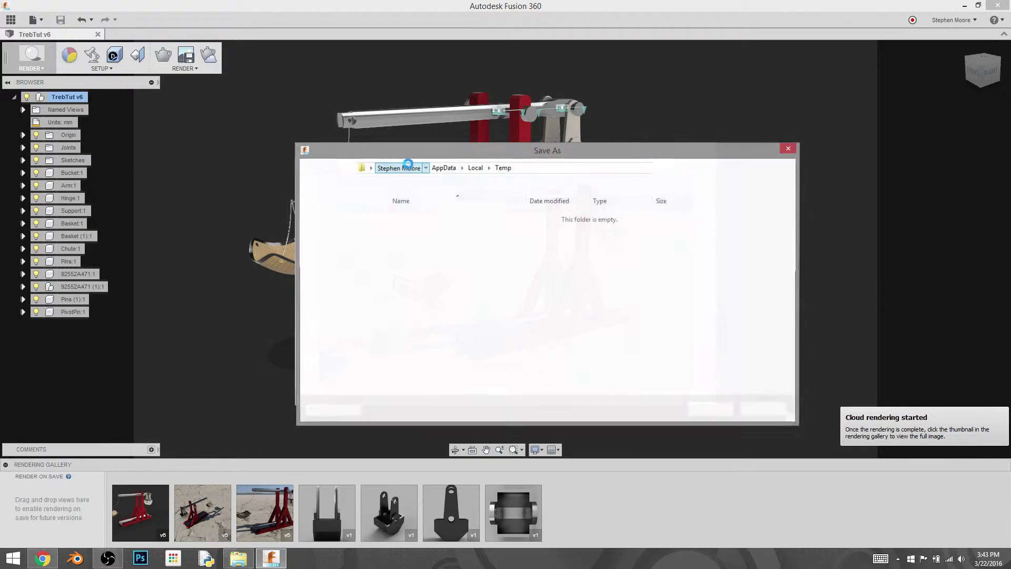
{"action": "left_click", "coordinate": [399, 168]}
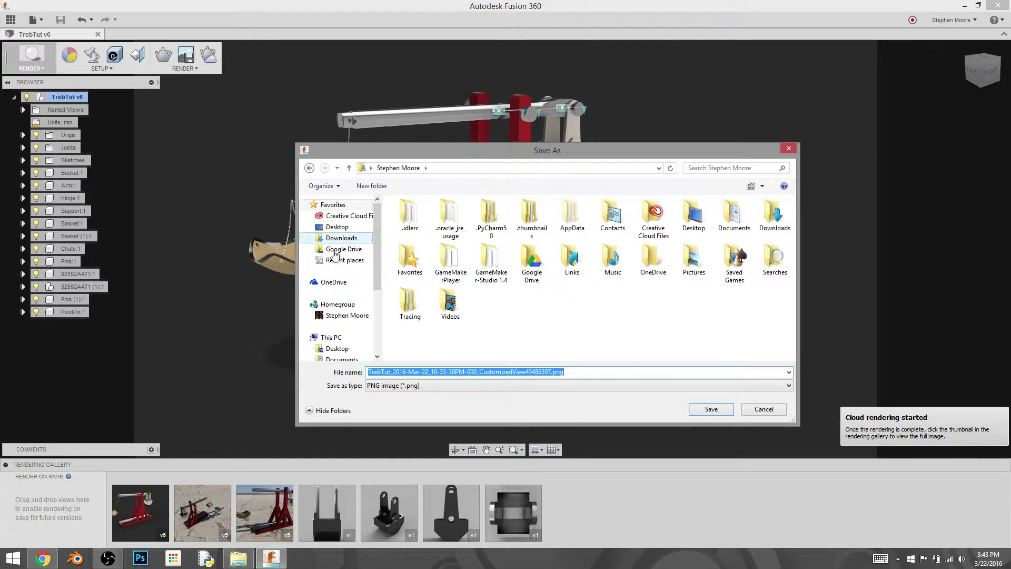
{"action": "left_click", "coordinate": [337, 227]}
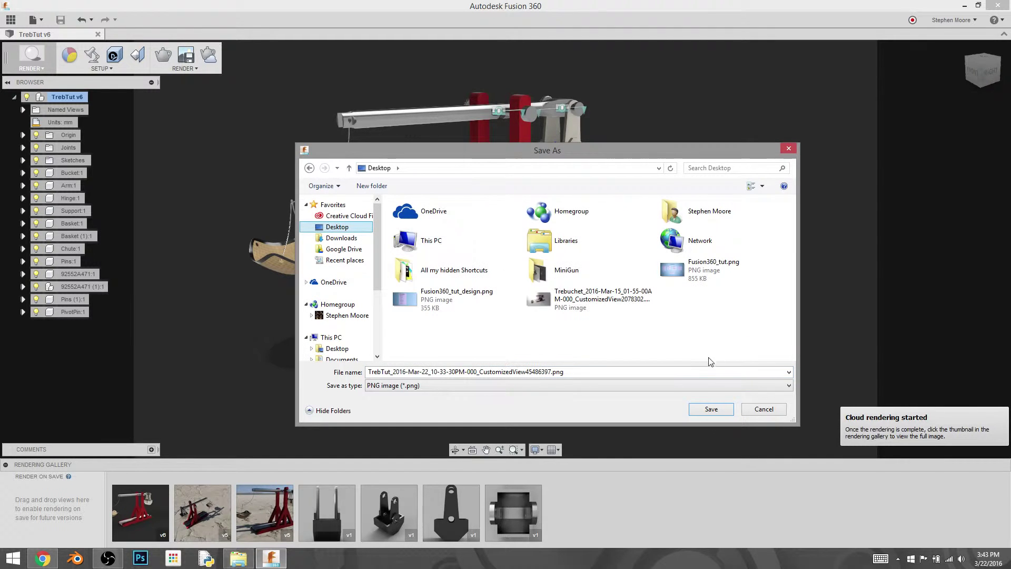
{"action": "left_click", "coordinate": [711, 410]}
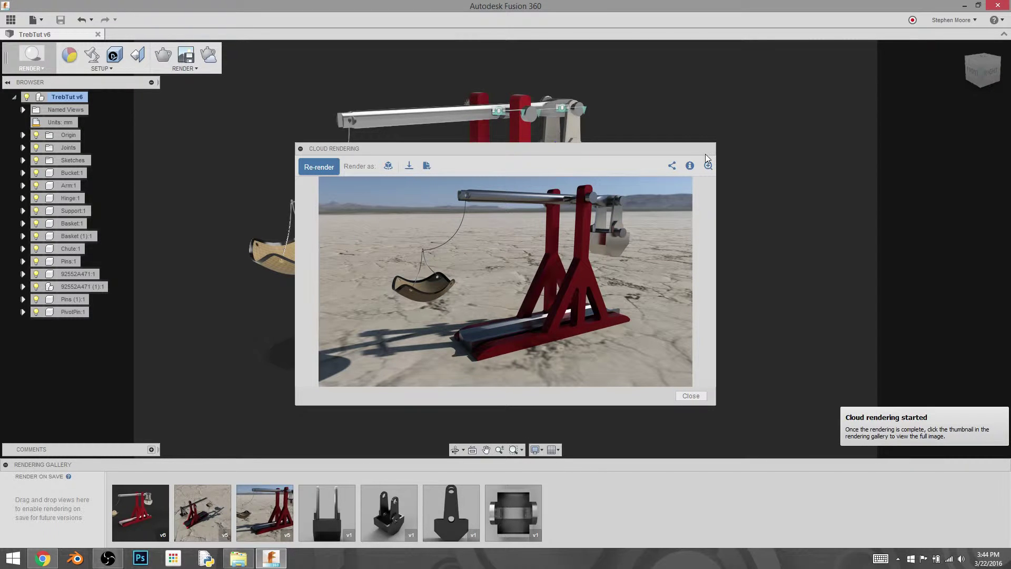
Step: Close the Cloud Rendering viewer and show the Tutorials project Data Panel
{"action": "left_click", "coordinate": [328, 512]}
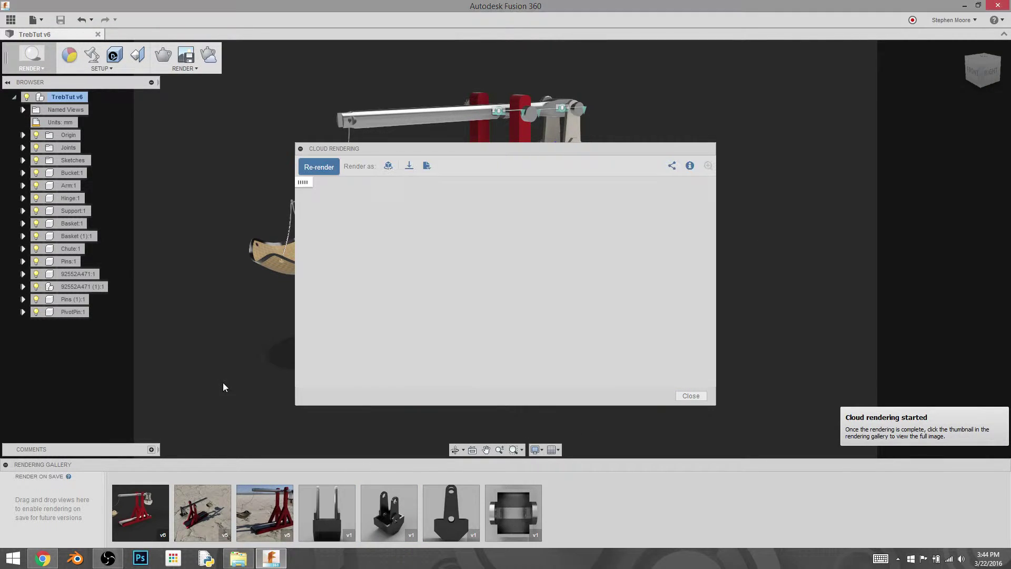
{"action": "left_click", "coordinate": [691, 395]}
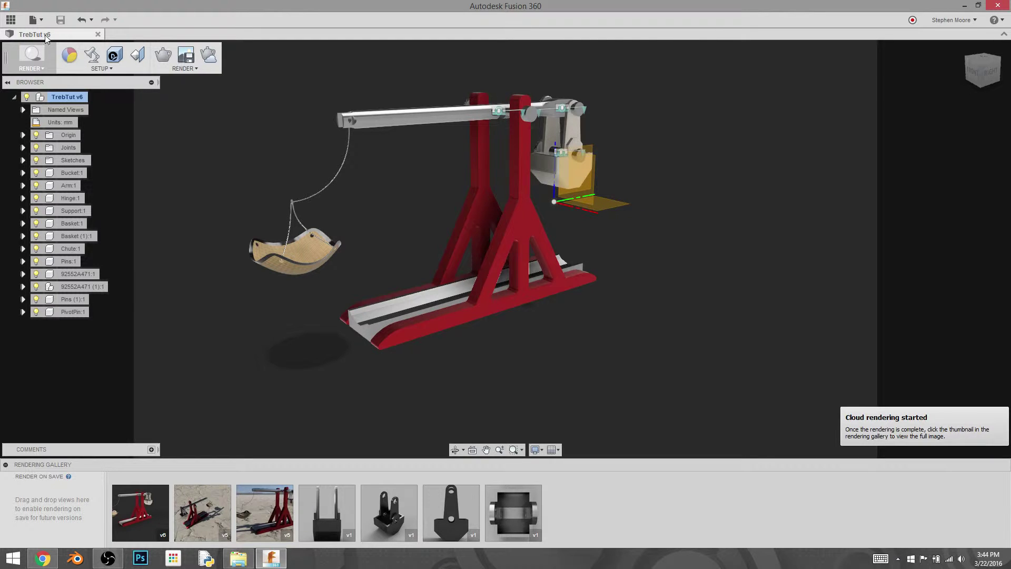
{"action": "left_click", "coordinate": [11, 19]}
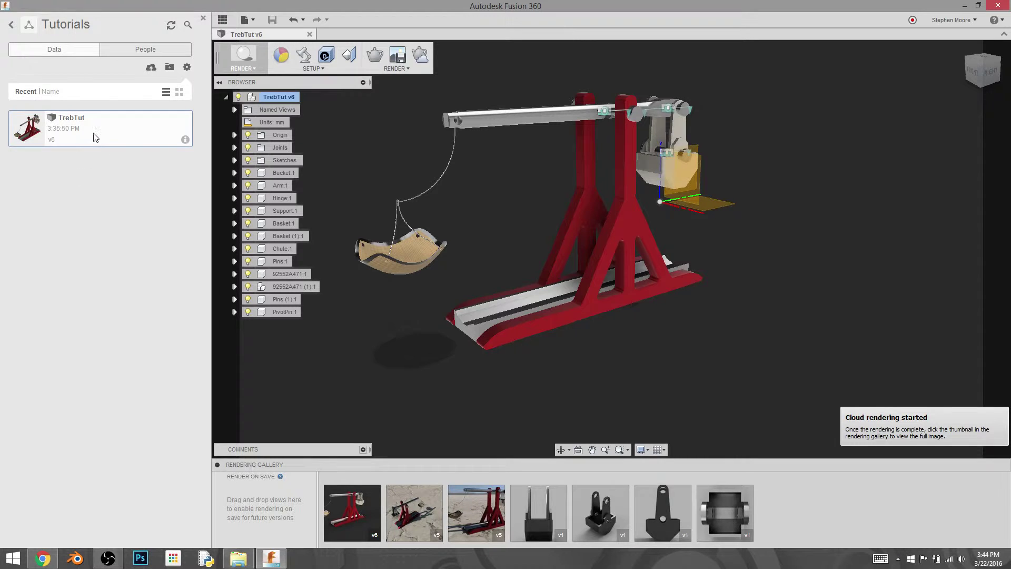
Step: Enable a public link for TrebTut with downloads allowed and no password
{"action": "right_click", "coordinate": [96, 134]}
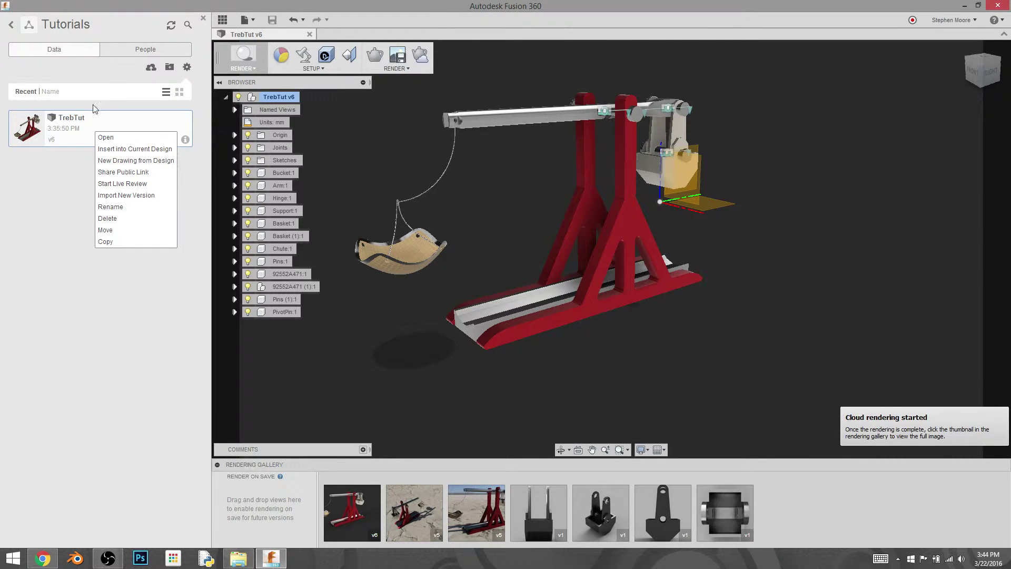
{"action": "left_click", "coordinate": [138, 172]}
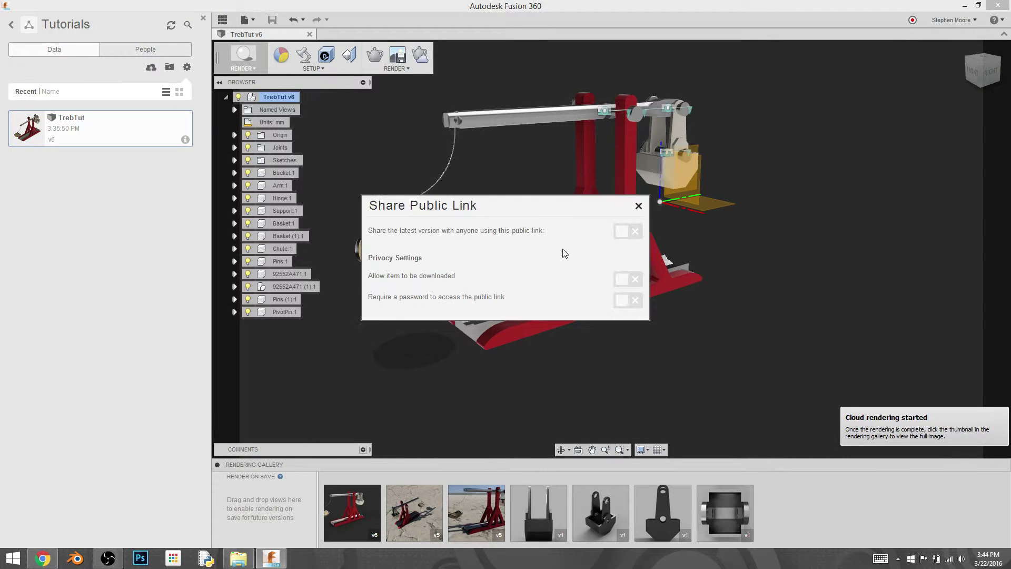
{"action": "left_click", "coordinate": [623, 234]}
{"action": "left_click", "coordinate": [628, 309]}
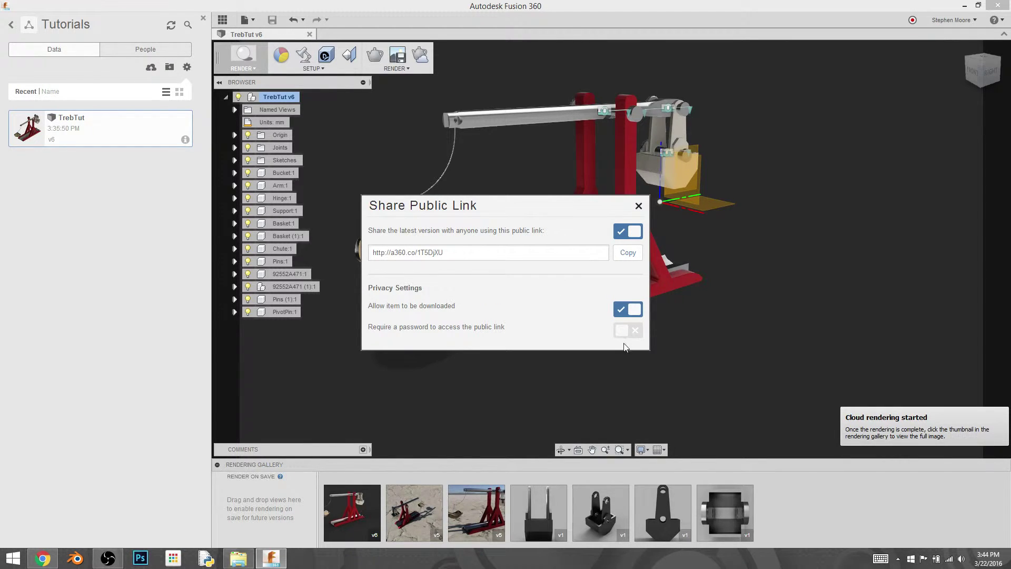
{"action": "left_click", "coordinate": [624, 332]}
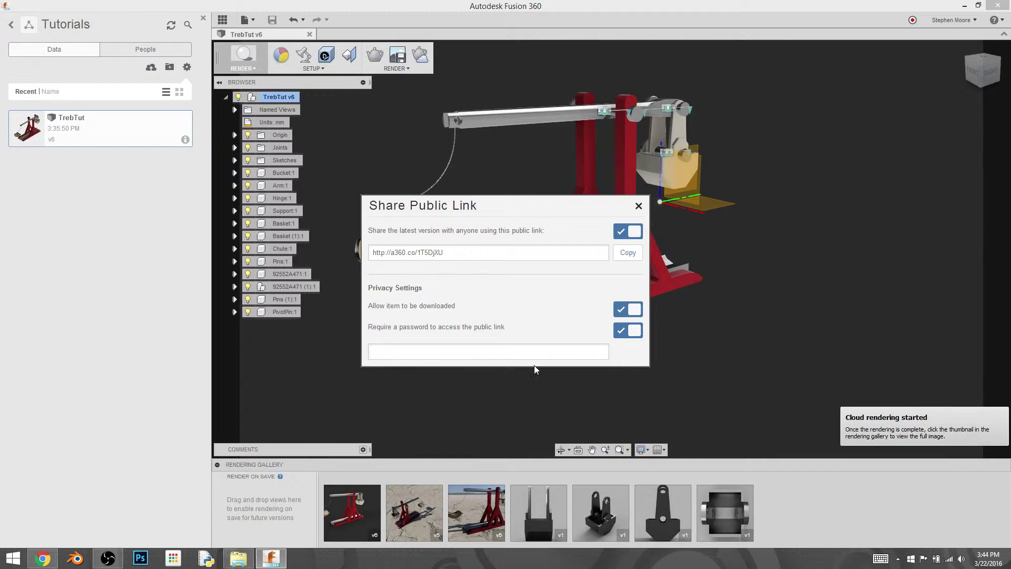
{"action": "left_click", "coordinate": [627, 332]}
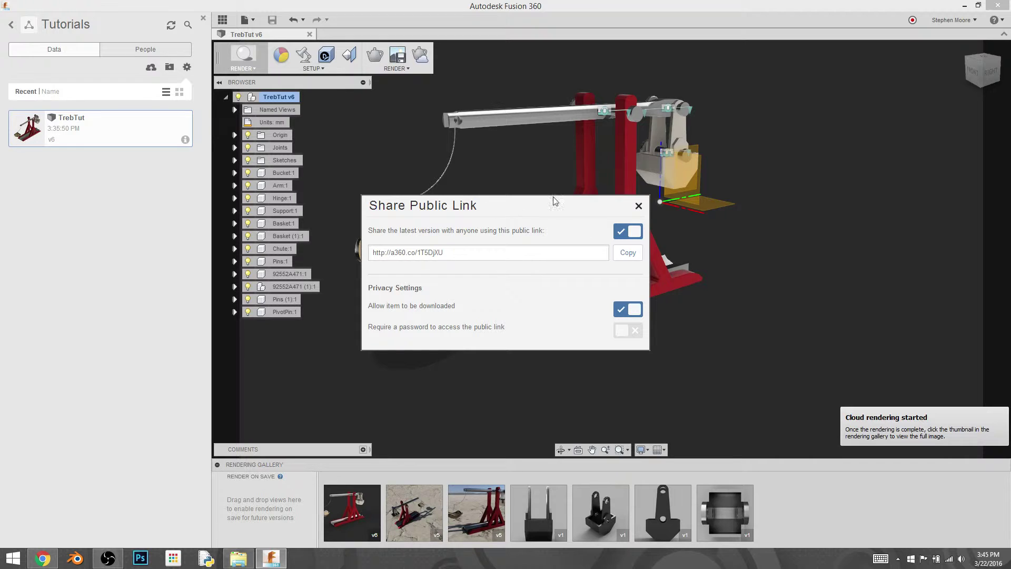
Step: Copy the public link URL, then close the sharing dialog and Data Panel
{"action": "left_click", "coordinate": [628, 253]}
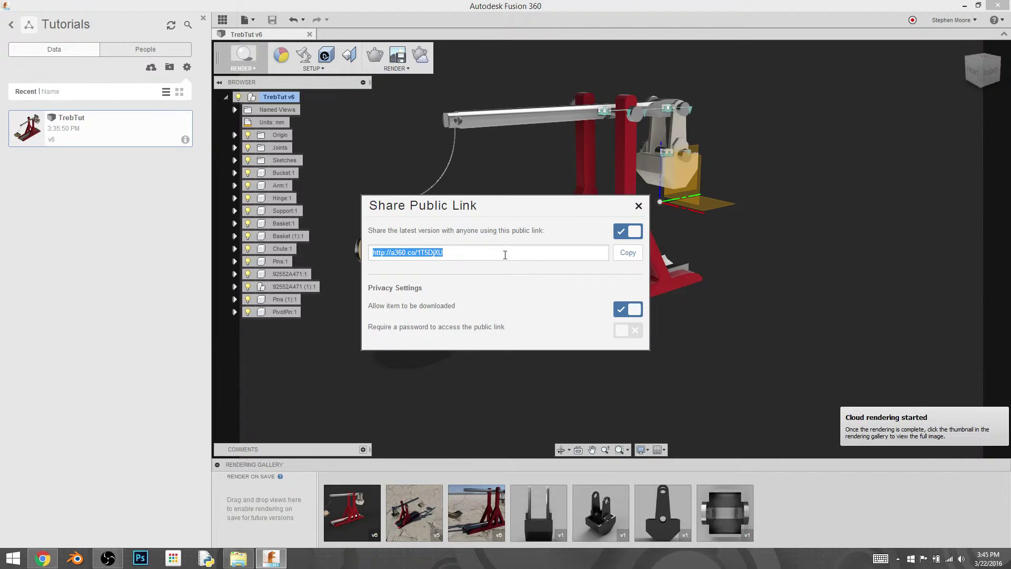
{"action": "left_click", "coordinate": [442, 251]}
{"action": "double_click", "coordinate": [442, 252]}
{"action": "left_click", "coordinate": [639, 208]}
{"action": "left_click", "coordinate": [203, 20]}
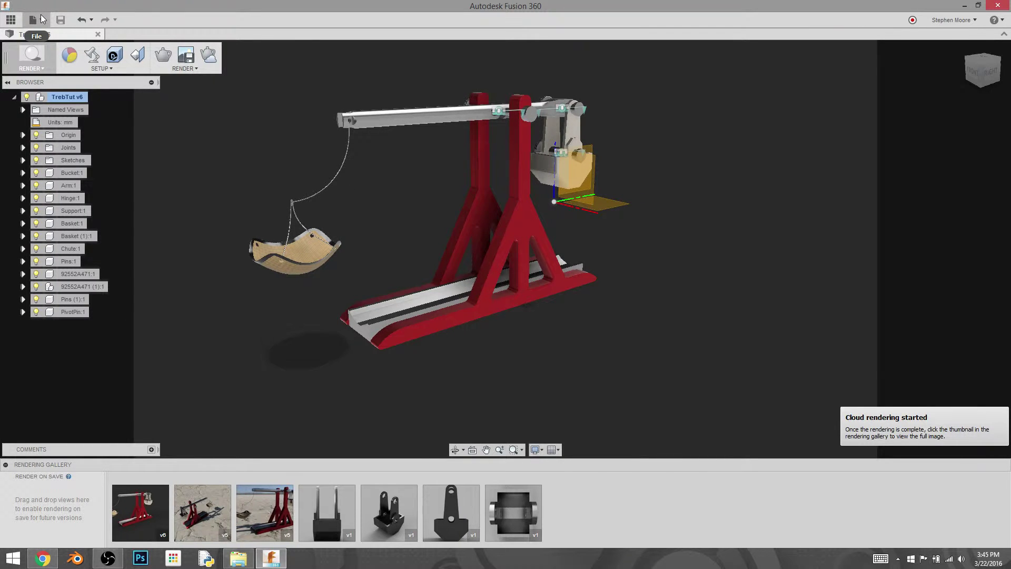
Step: Start Share to Fusion 360 Gallery from the File menu
{"action": "left_click", "coordinate": [42, 20]}
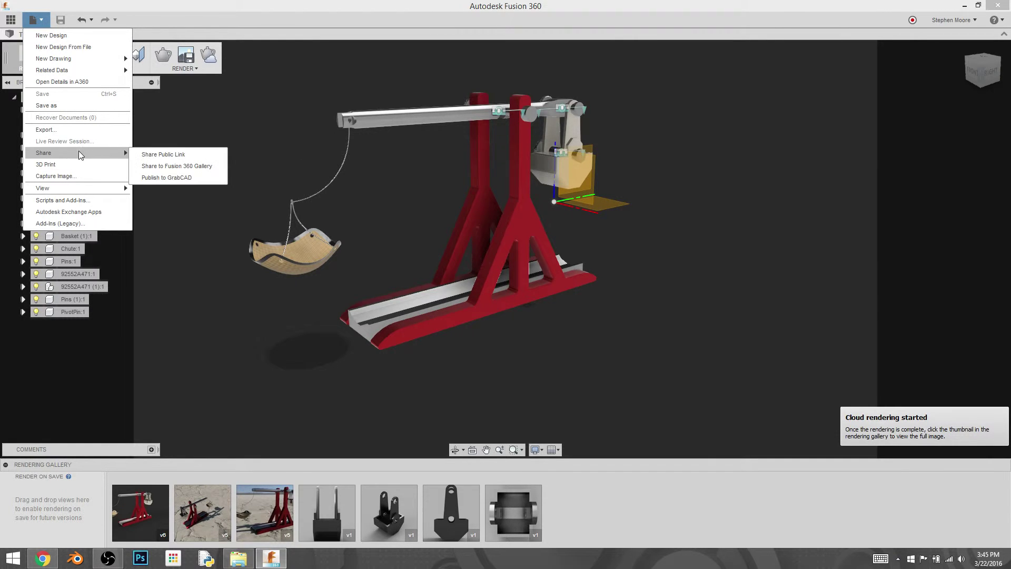
{"action": "left_click", "coordinate": [179, 165]}
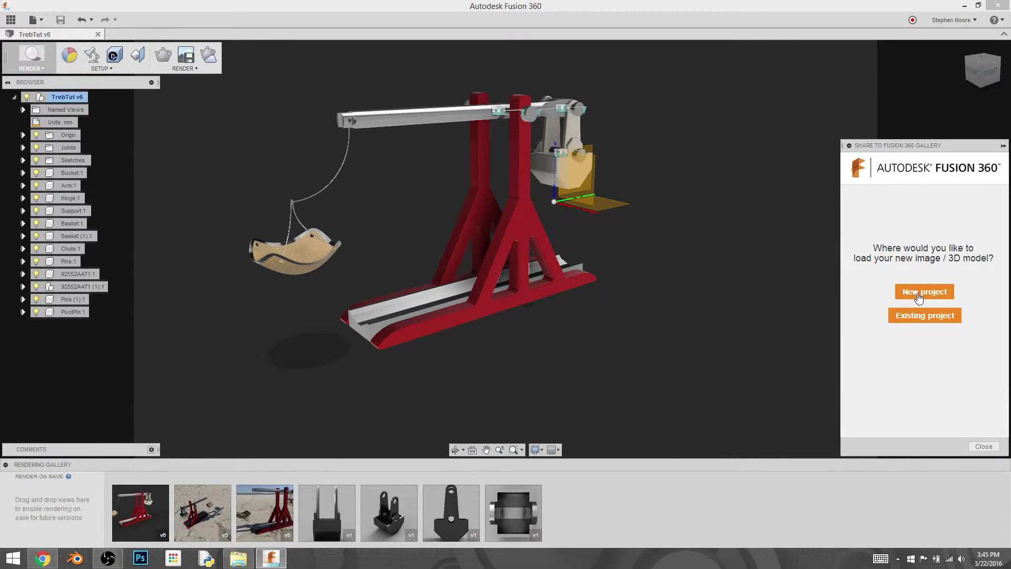
Step: Create a new gallery project with renderings Thumb1 as cover, plus Thumb2 and Thumb3
{"action": "left_click", "coordinate": [919, 297]}
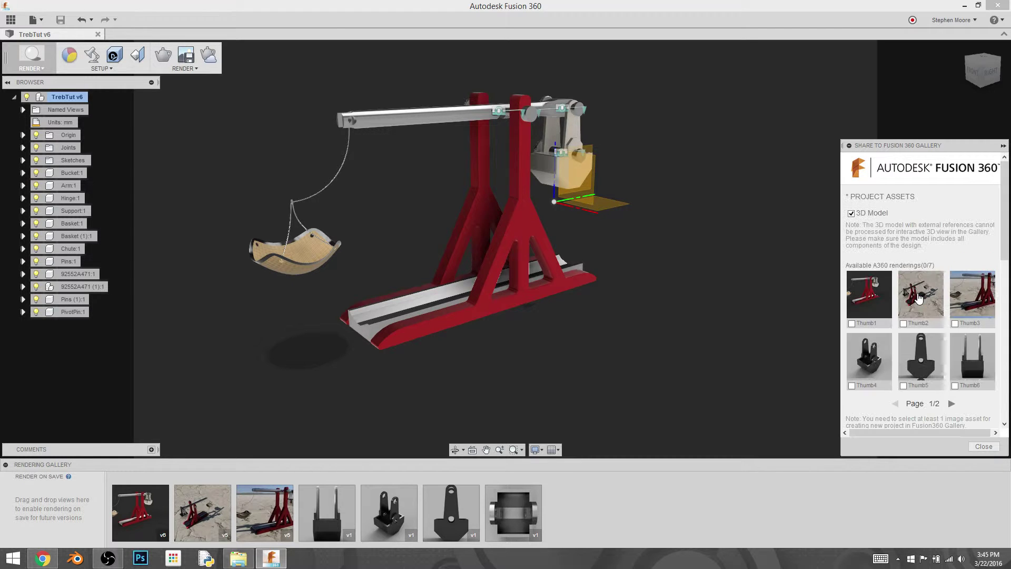
{"action": "left_click", "coordinate": [852, 322]}
{"action": "left_click", "coordinate": [903, 323]}
{"action": "left_click", "coordinate": [955, 324]}
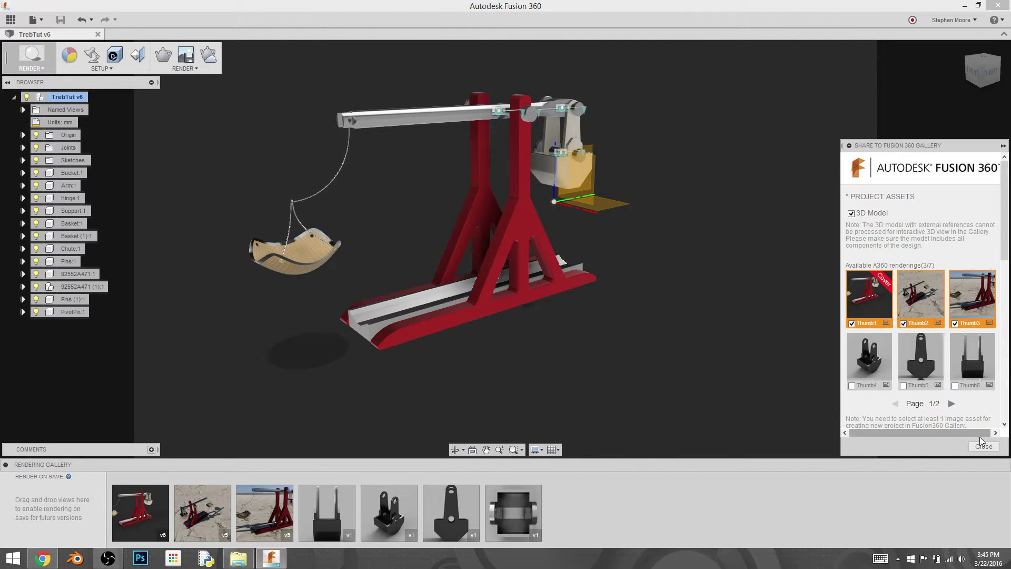
{"action": "scroll", "coordinate": [973, 307], "scroll_direction": "down", "scroll_amount": 3}
{"action": "scroll", "coordinate": [974, 277], "scroll_direction": "down", "scroll_amount": 3}
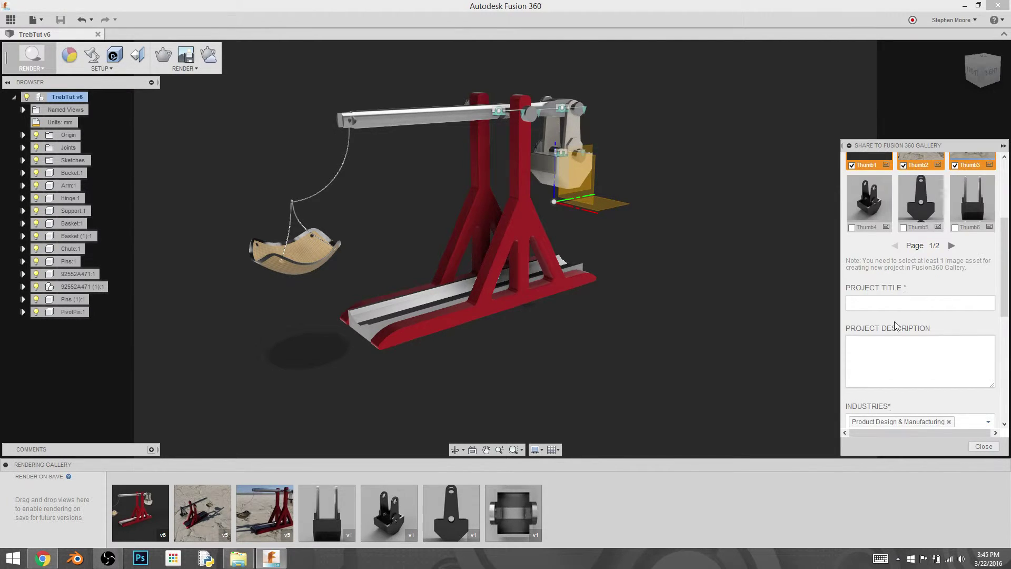
Step: Enter the title 'Tutorial Trebuchet' and the project description, correcting typos
{"action": "left_click", "coordinate": [900, 303]}
{"action": "type", "text": "Tutori"}
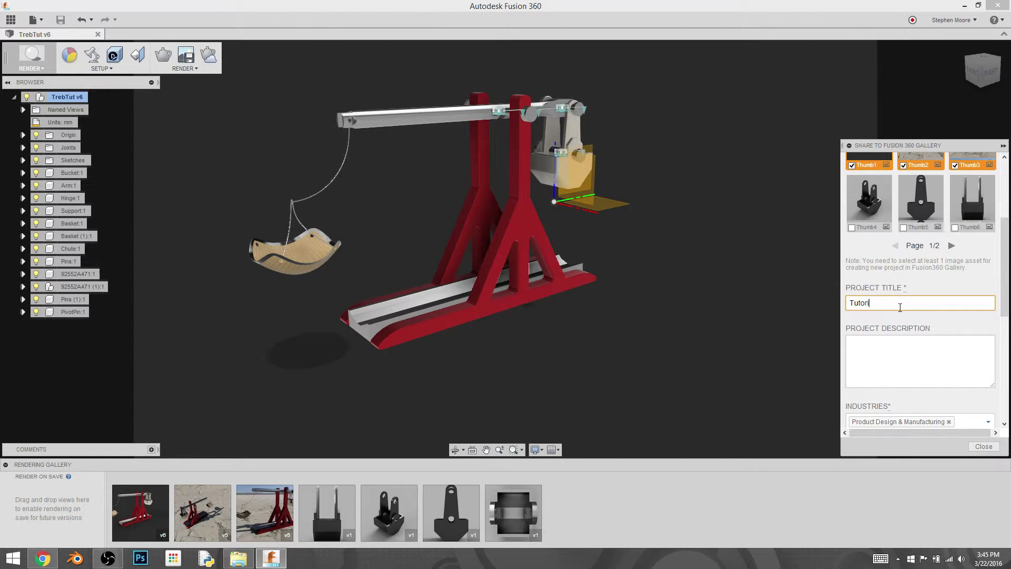
{"action": "type", "text": "al Trebuchet"}
{"action": "left_click", "coordinate": [911, 354]}
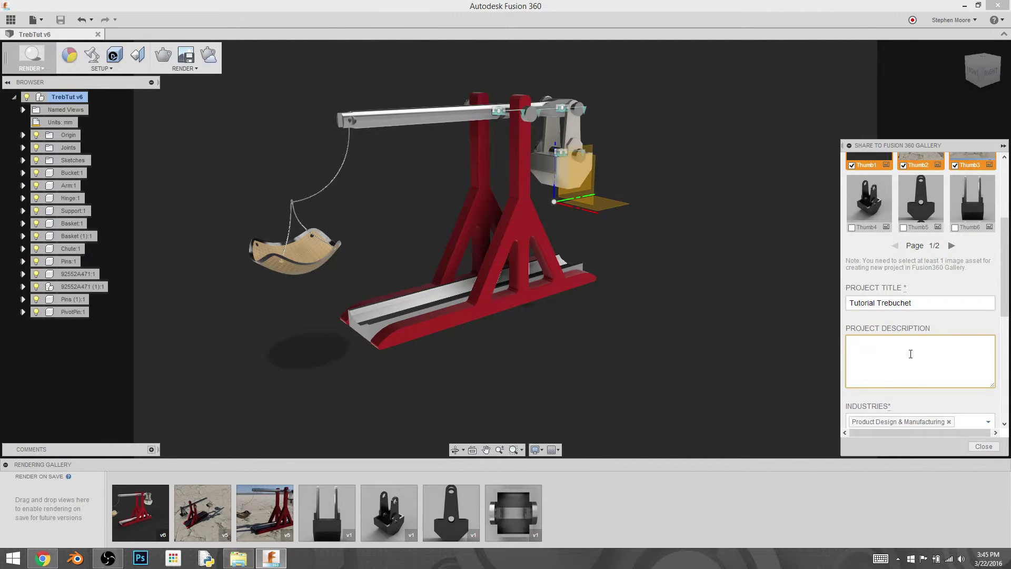
{"action": "type", "text": "This is the th"}
{"action": "key", "text": "BackSpace"}
{"action": "key", "text": "BackSpace"}
{"action": "type", "text": "Trebuchet that was build "}
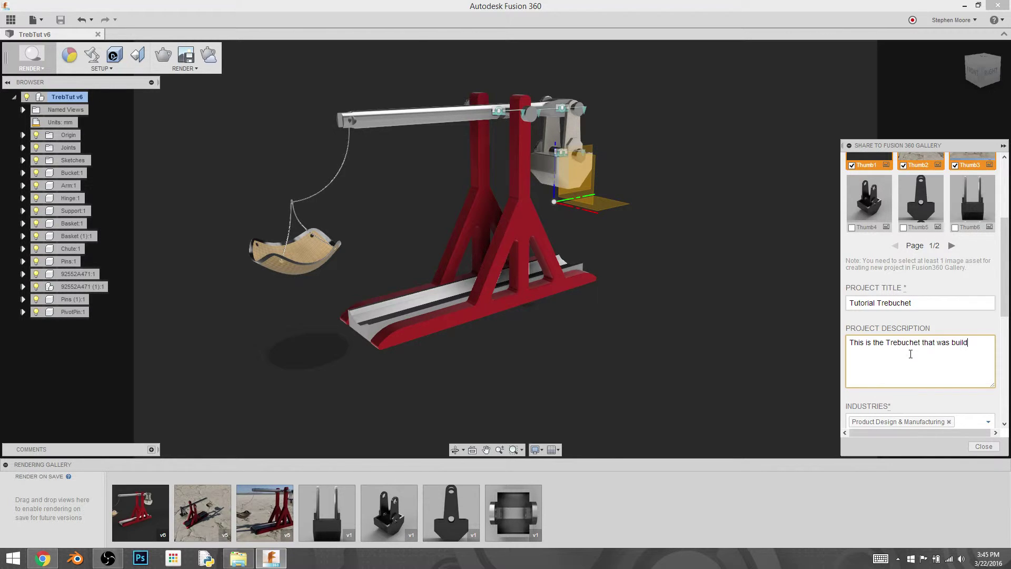
{"action": "type", "text": "t"}
{"action": "key", "text": "BackSpace"}
{"action": "type", "text": "t "}
{"action": "type", "text": "using "}
{"action": "type", "text": "he"}
{"action": "key", "text": "BackSpace"}
{"action": "key", "text": "BackSpace"}
{"action": "type", "text": "he things I learned"}
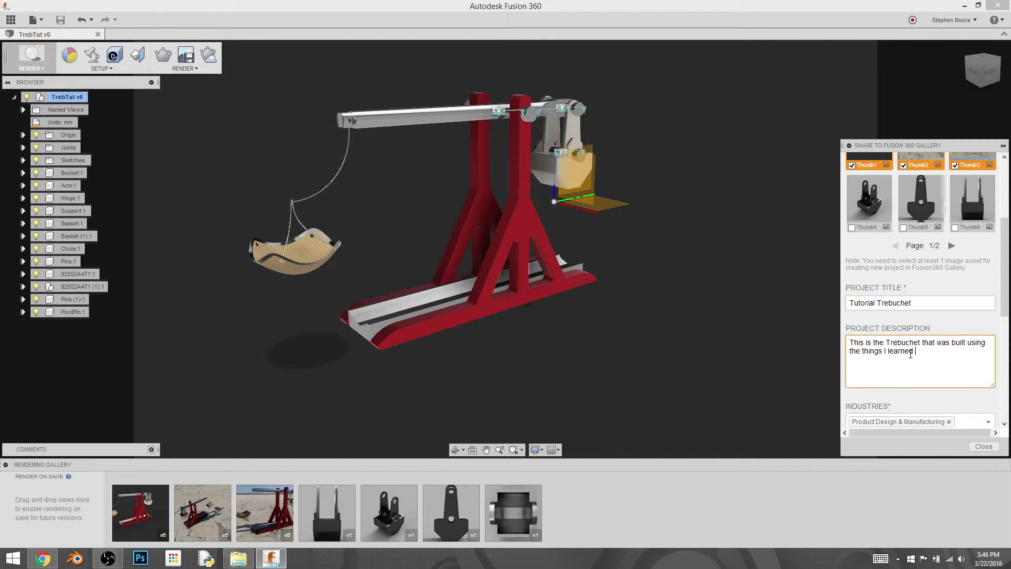
{"action": "type", "text": " recently."}
{"action": "scroll", "coordinate": [911, 354], "scroll_direction": "down", "scroll_amount": 2}
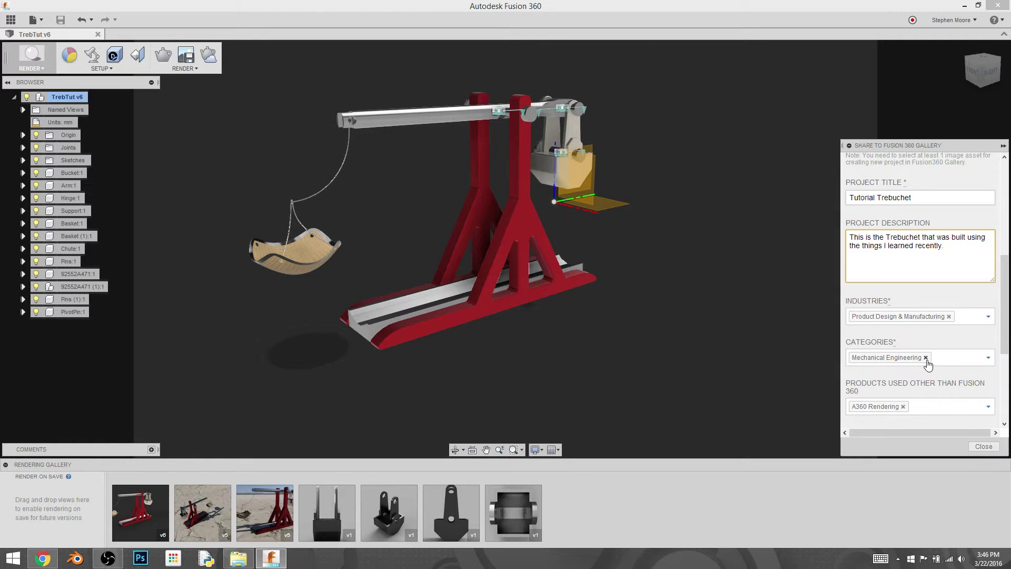
Step: Replace the Product Design & Manufacturing industry with Media & Entertainment
{"action": "left_click", "coordinate": [988, 357]}
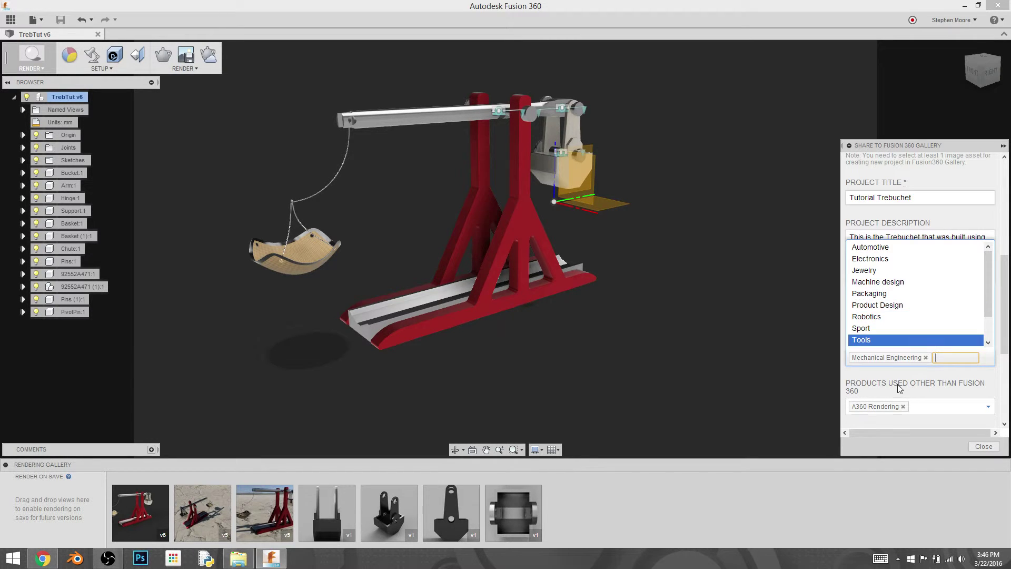
{"action": "left_click", "coordinate": [954, 387]}
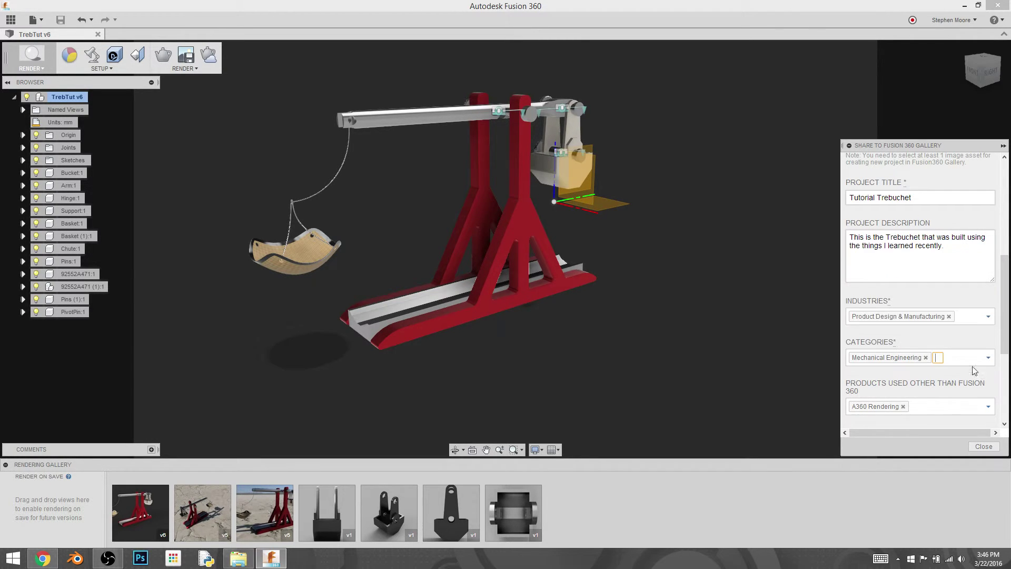
{"action": "left_click", "coordinate": [965, 319]}
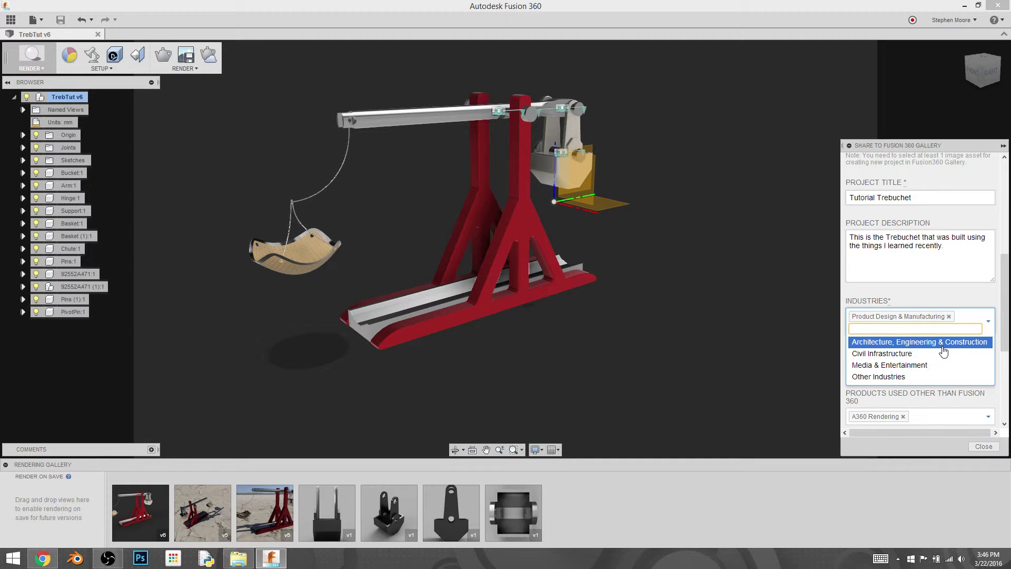
{"action": "left_click", "coordinate": [890, 366]}
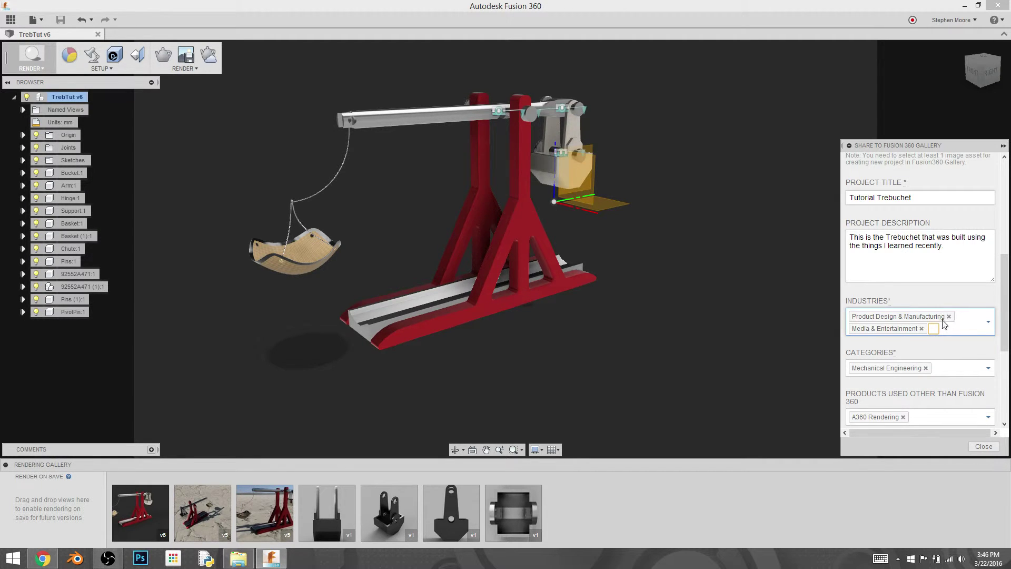
{"action": "left_click", "coordinate": [948, 316]}
{"action": "scroll", "coordinate": [945, 402], "scroll_direction": "down", "scroll_amount": 2}
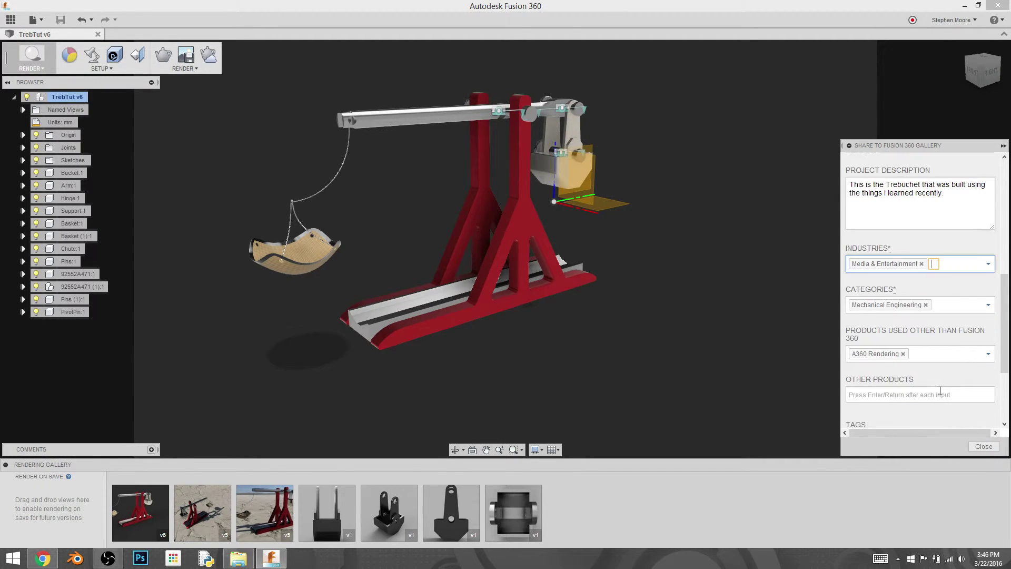
{"action": "scroll", "coordinate": [936, 356], "scroll_direction": "down", "scroll_amount": 2}
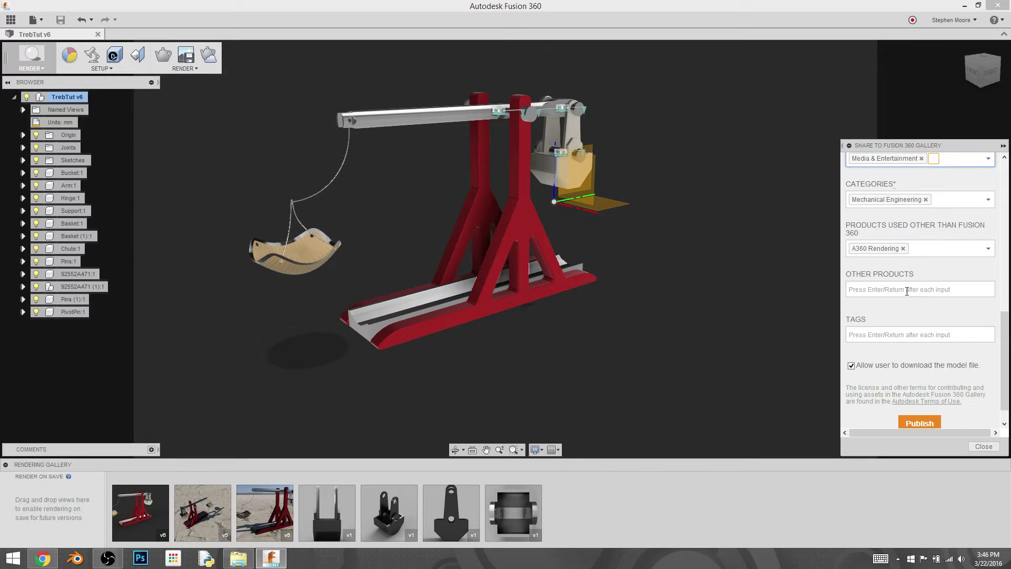
Step: Tag the Tutorial Trebuchet project with tutorial and learning, then publish it
{"action": "left_click", "coordinate": [906, 334]}
{"action": "left_click", "coordinate": [908, 334]}
{"action": "type", "text": "Tutorial asserts"}
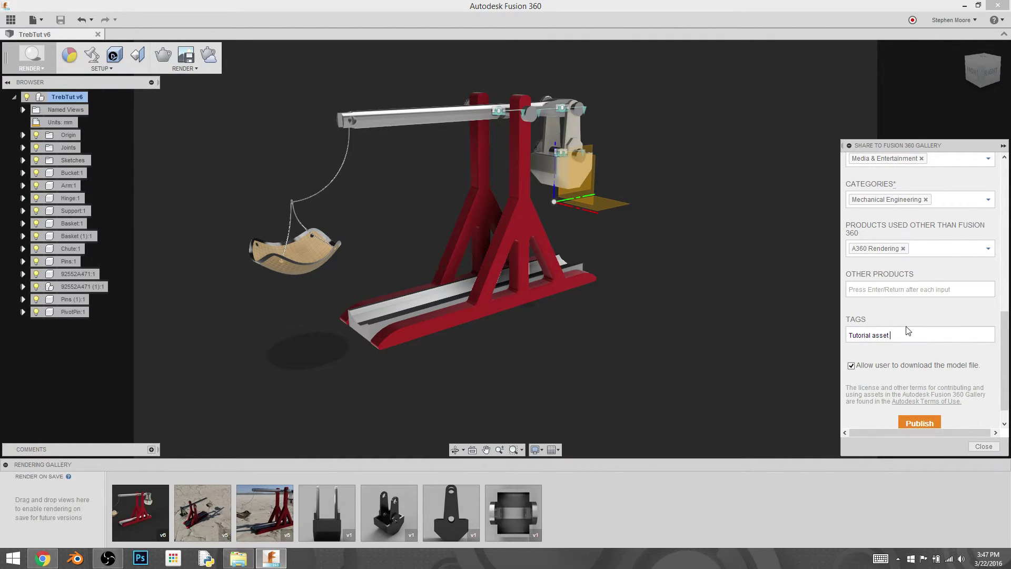
{"action": "type", "text": "learning"}
{"action": "scroll", "coordinate": [922, 389], "scroll_direction": "down", "scroll_amount": 1}
{"action": "left_click", "coordinate": [921, 400]}
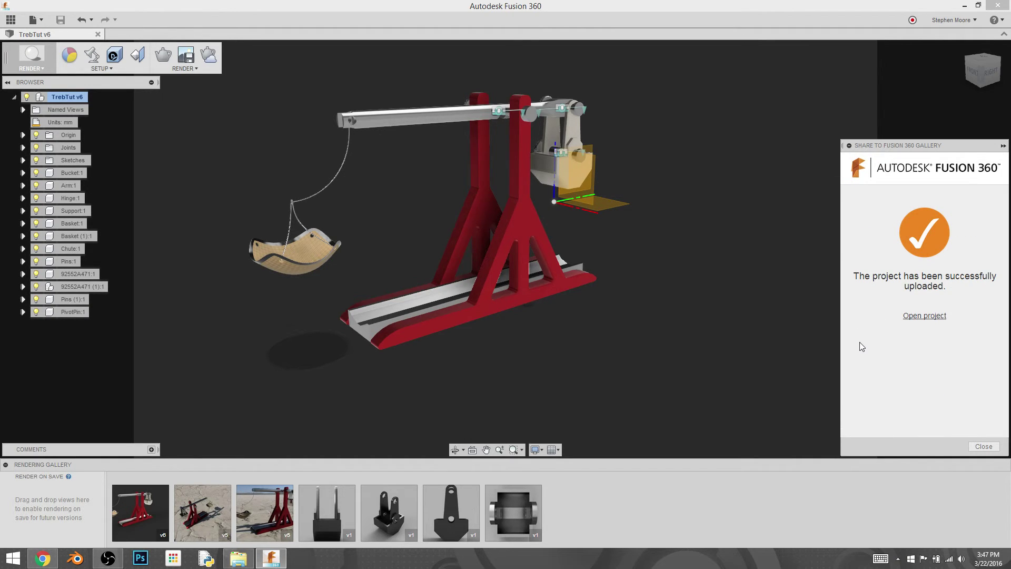
Step: Open the published project in the gallery, closing extra tabs and the share prompt
{"action": "left_click", "coordinate": [924, 315]}
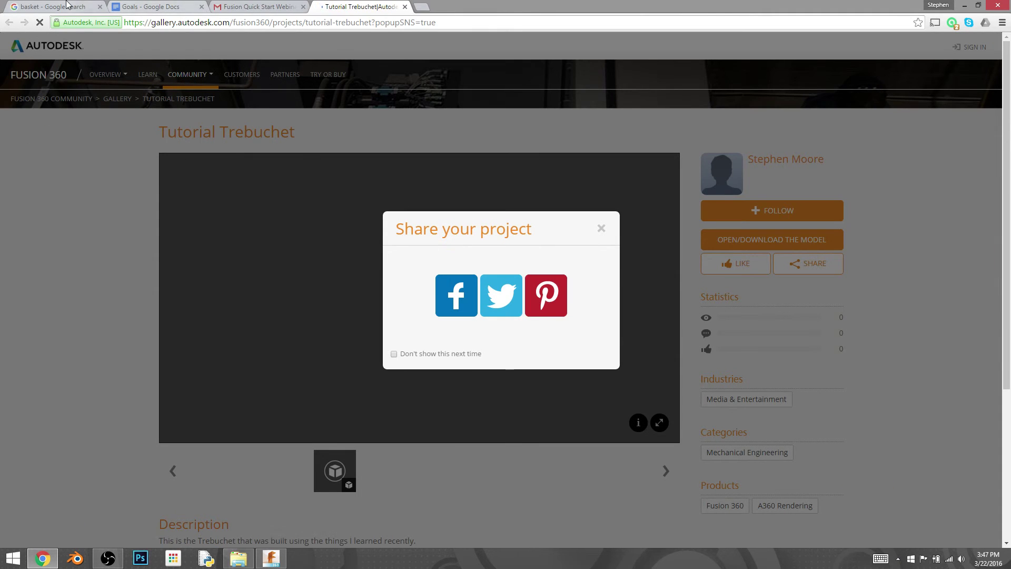
{"action": "left_click", "coordinate": [194, 7]}
{"action": "left_click", "coordinate": [100, 6]}
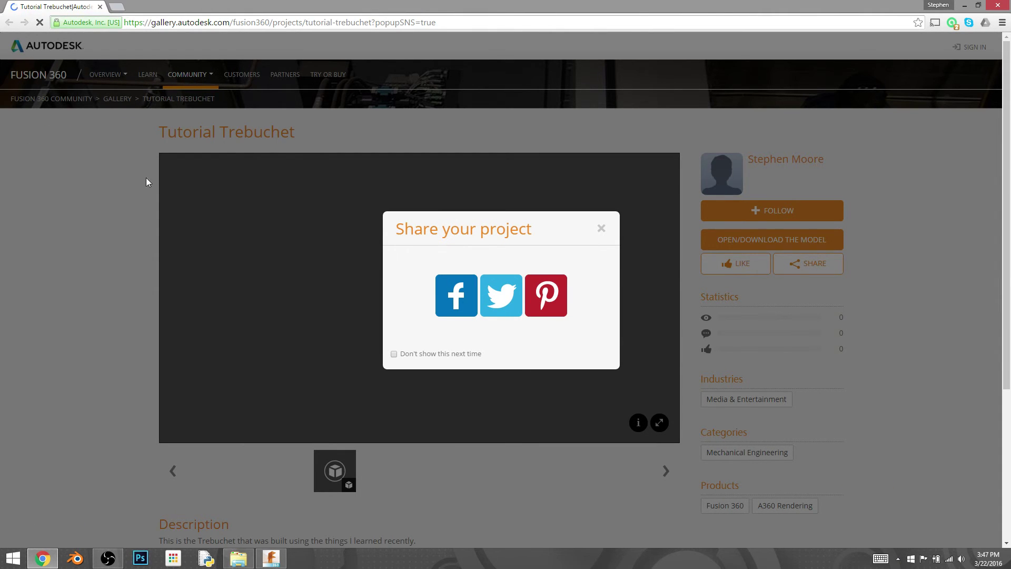
{"action": "left_click", "coordinate": [602, 229]}
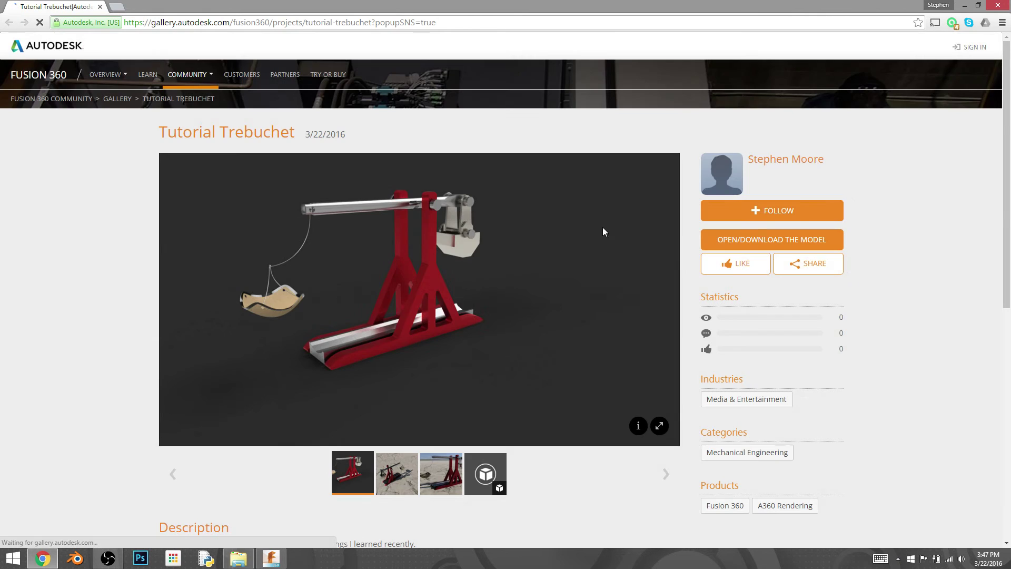
Step: Browse the trebuchet renders and 3D preview, then visit the owner's profile
{"action": "left_click", "coordinate": [395, 486]}
{"action": "left_click", "coordinate": [441, 481]}
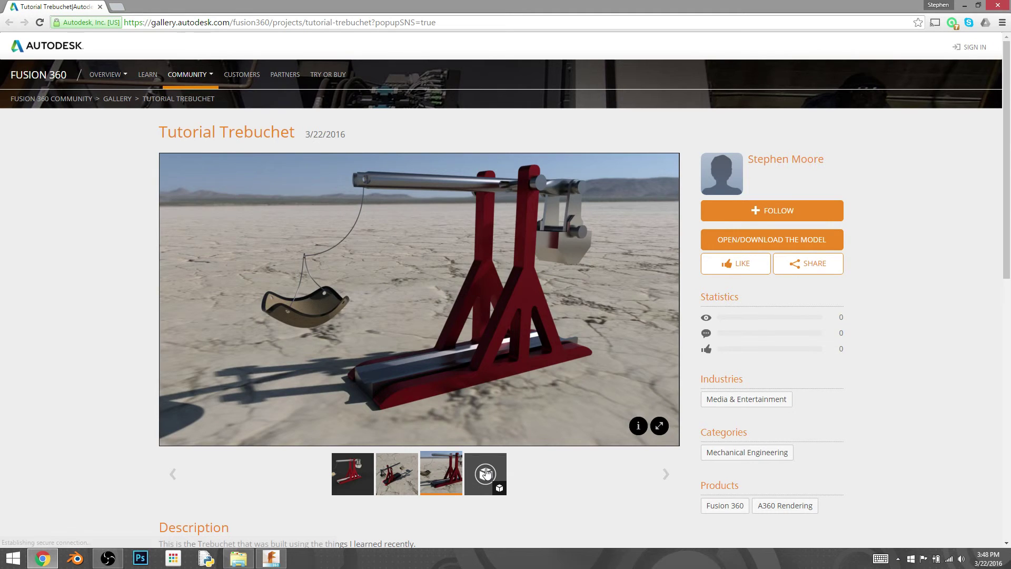
{"action": "left_click", "coordinate": [486, 474]}
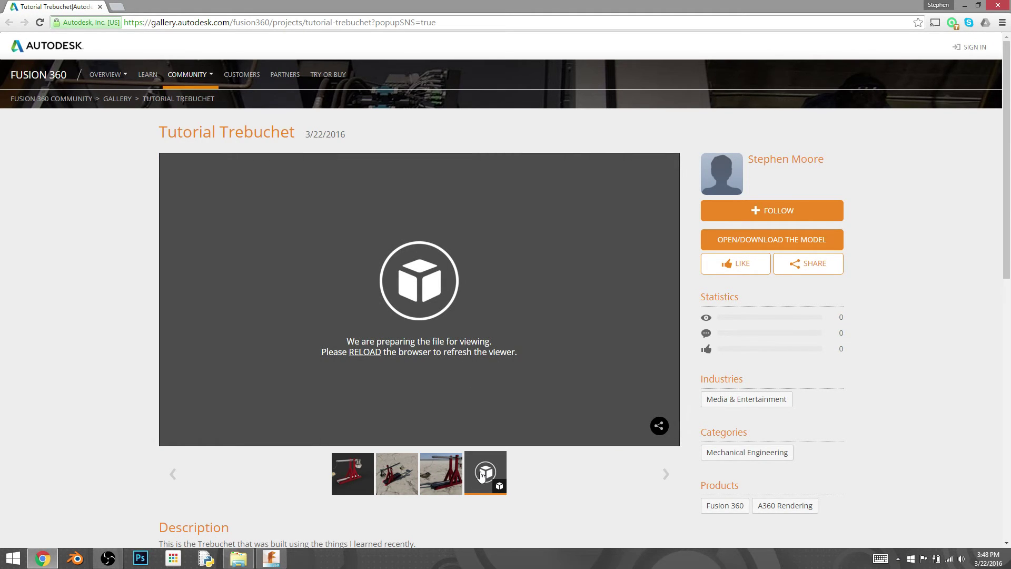
{"action": "mouse_move", "coordinate": [541, 314]}
{"action": "left_click", "coordinate": [365, 475]}
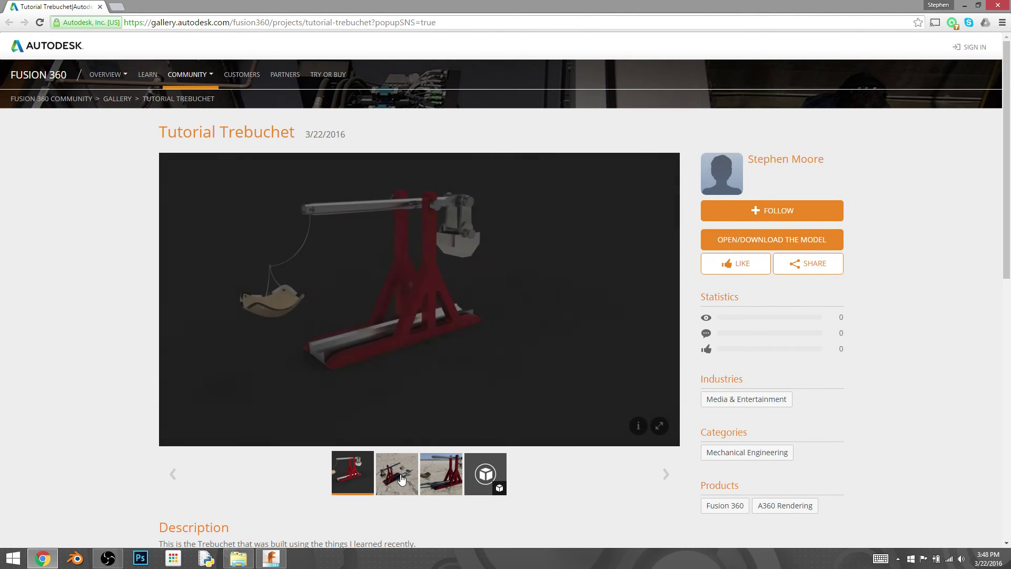
{"action": "left_click", "coordinate": [397, 474]}
{"action": "left_click", "coordinate": [442, 472]}
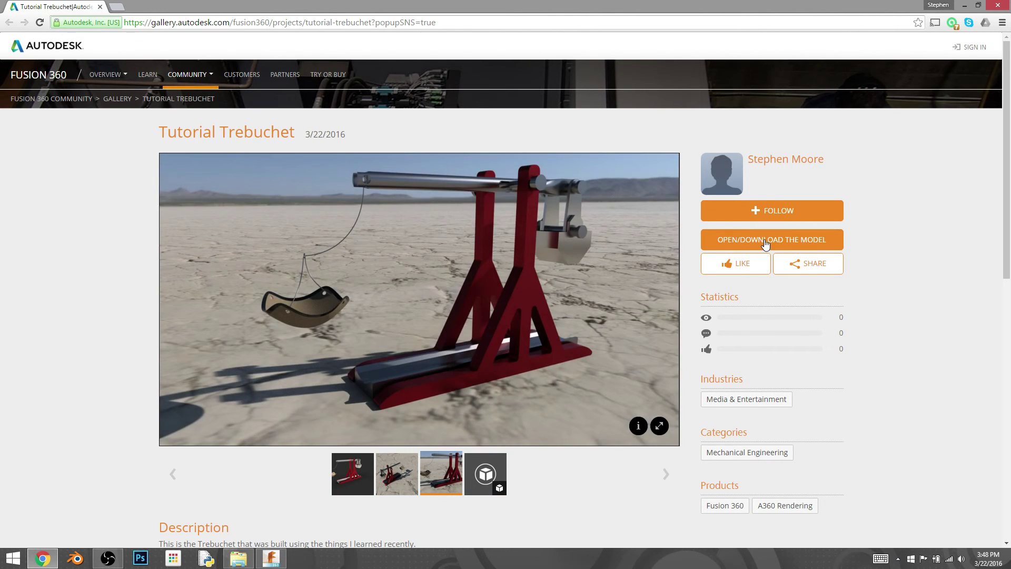
{"action": "left_click", "coordinate": [765, 242]}
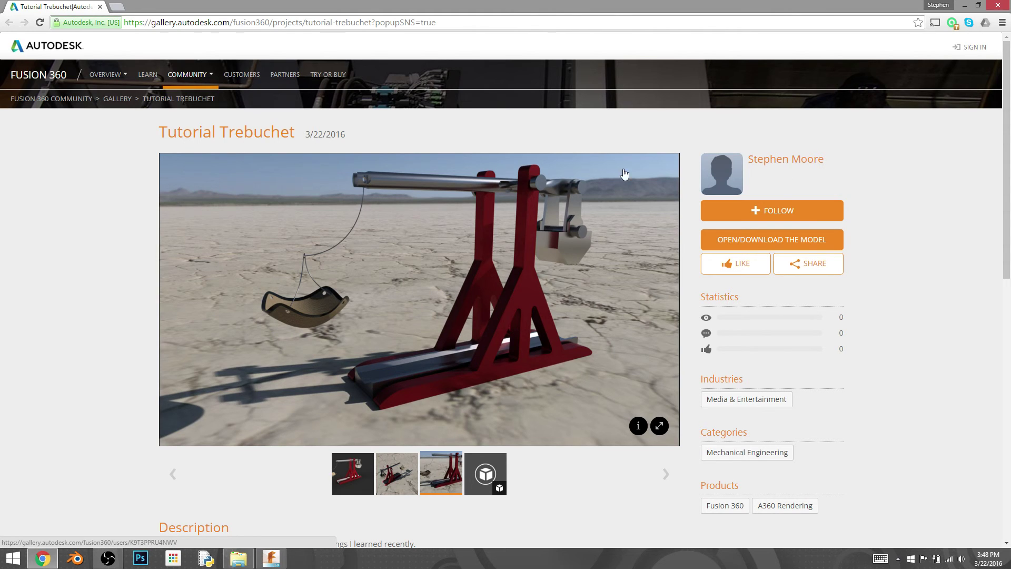